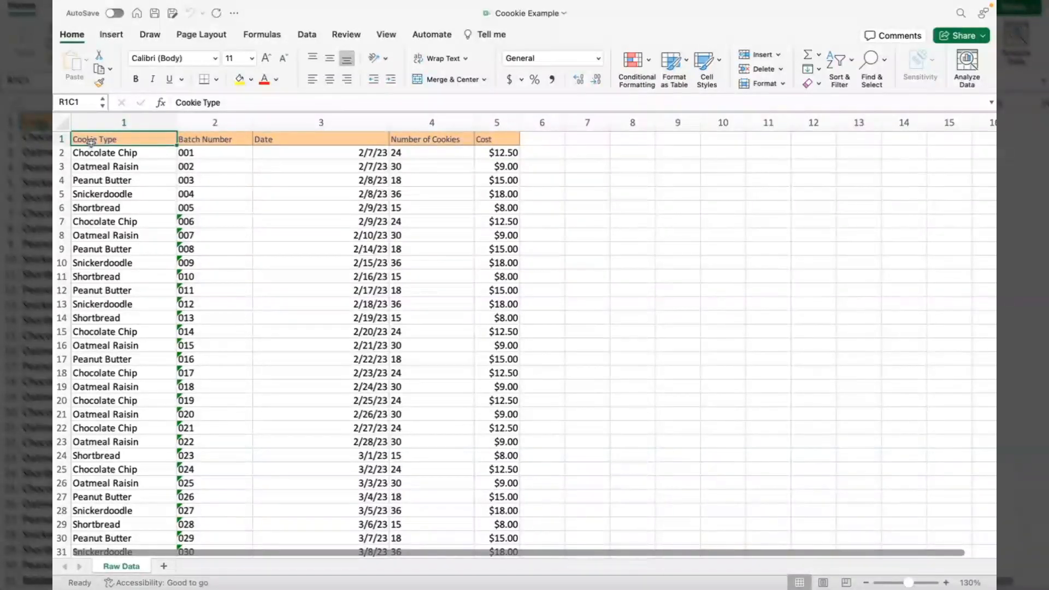
Select the cookie sales table A1:E101 and start creating a PivotChart from it.
key("shift+Right")
key("shift+Right")
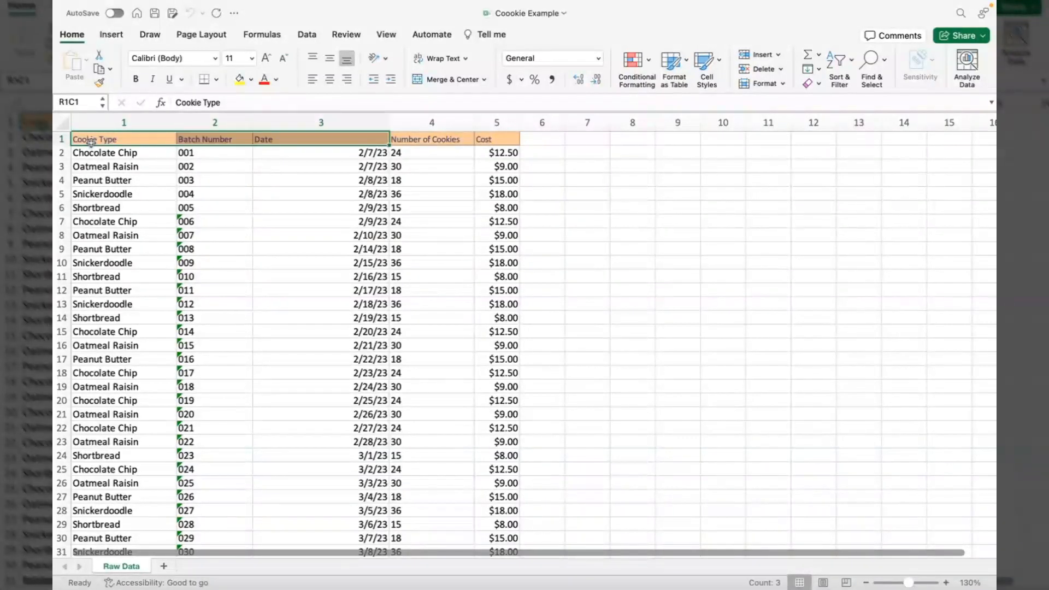
key("shift+Right")
key("shift+Right")
key("ctrl+shift+Down")
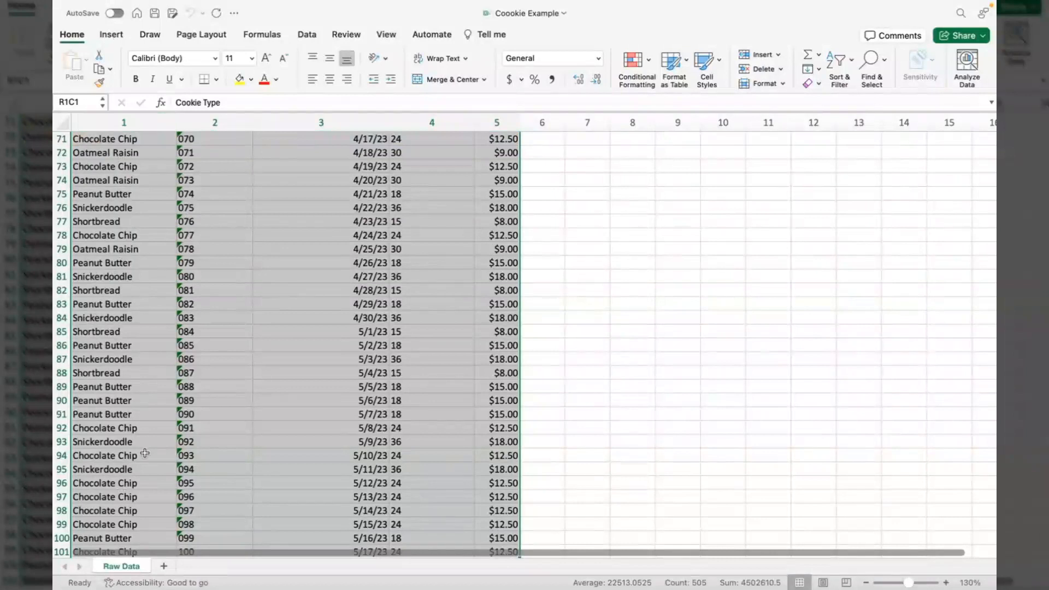
left_click(111, 37)
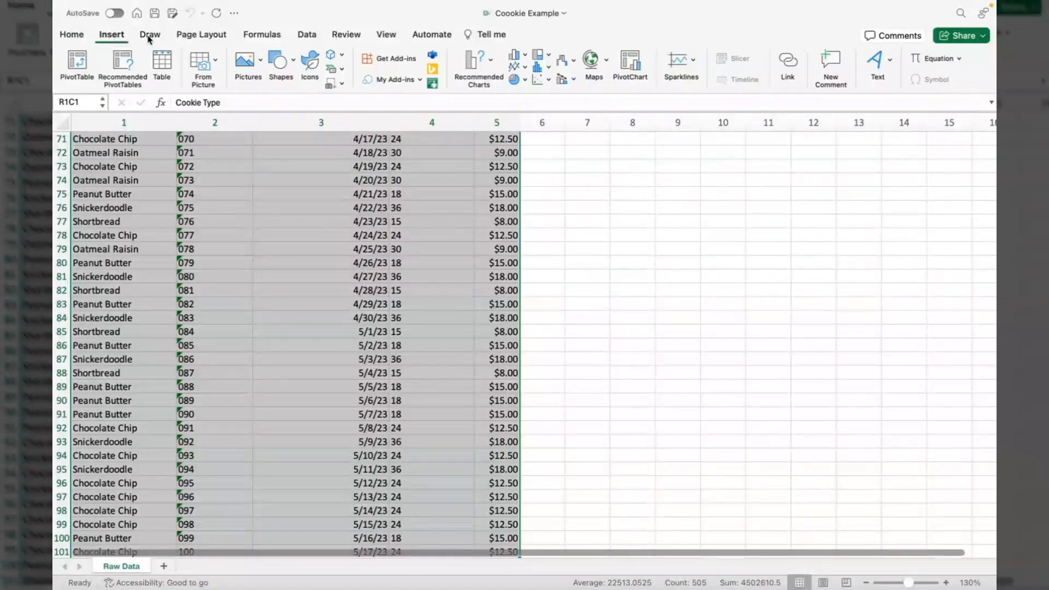
left_click(633, 64)
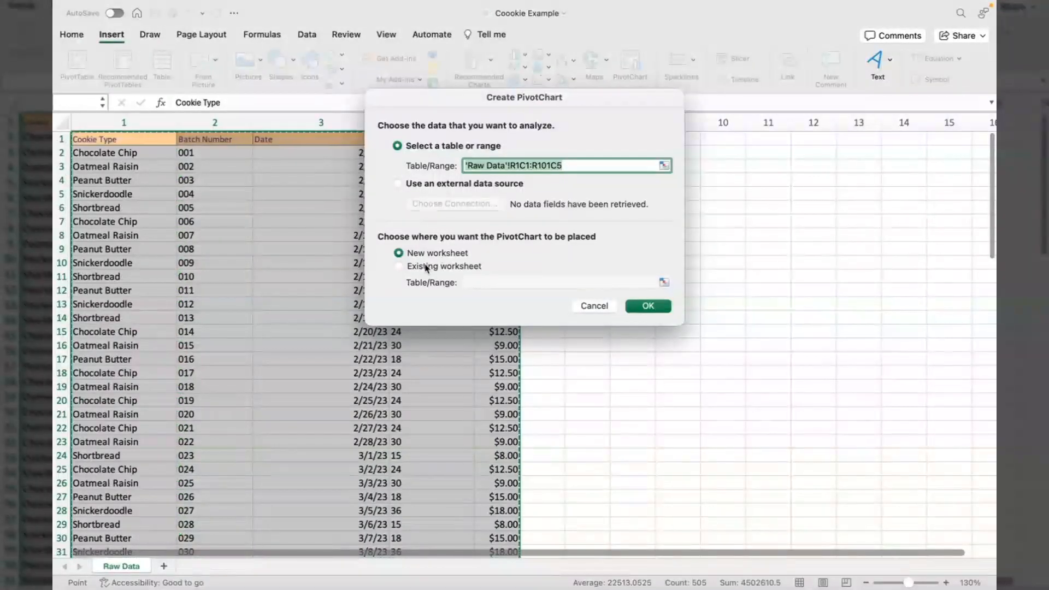
Confirm the PivotChart with its PivotTable on a new worksheet.
left_click(645, 307)
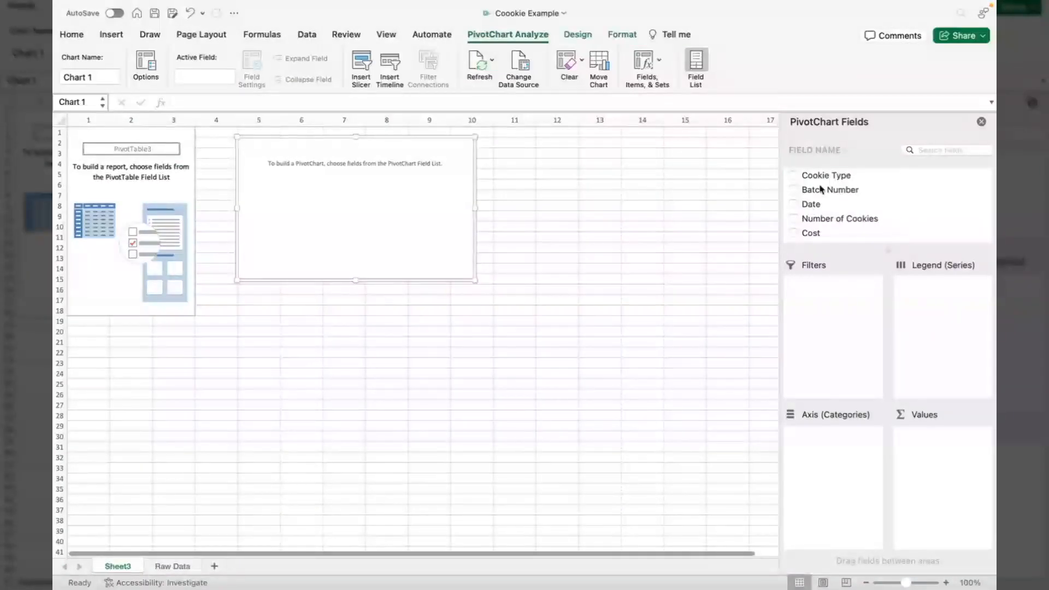
Put Cookie Type and Batch Number on the axis and Cost in Values, replacing Number of Cookies.
left_click_drag(830, 175, 824, 445)
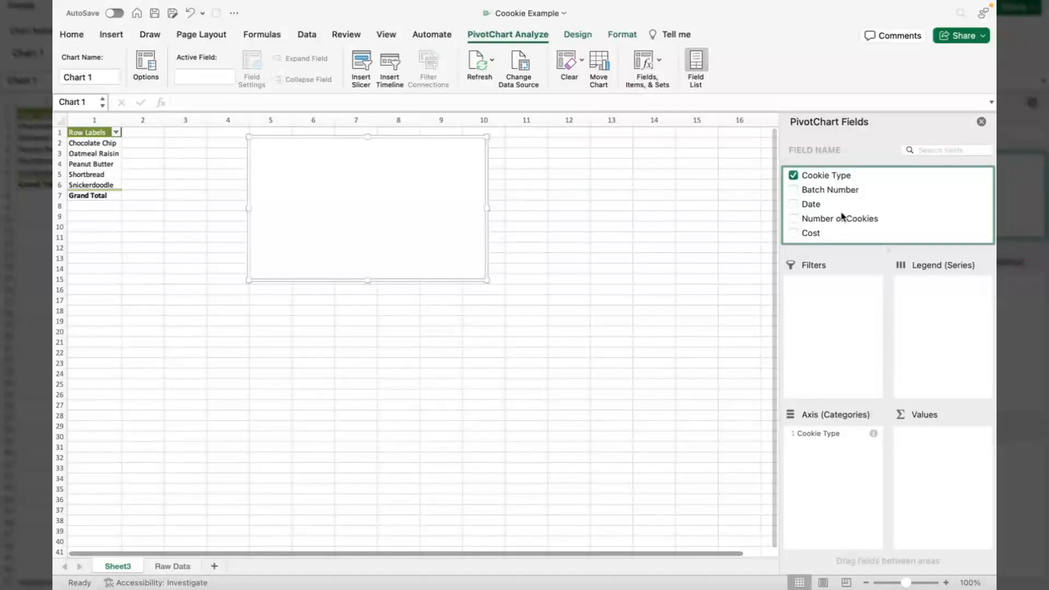
left_click_drag(844, 219, 947, 452)
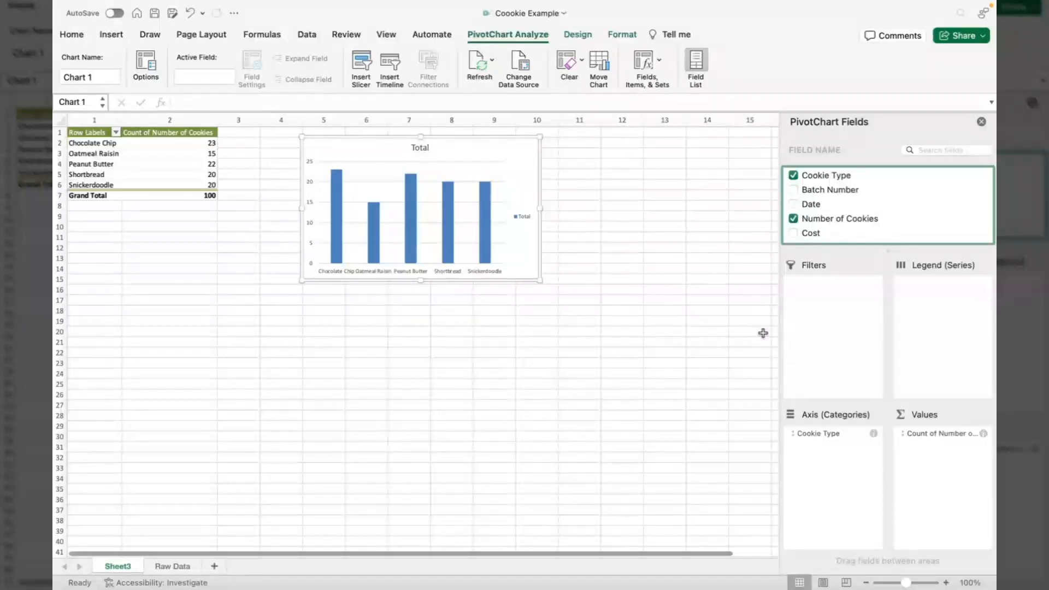
left_click(795, 224)
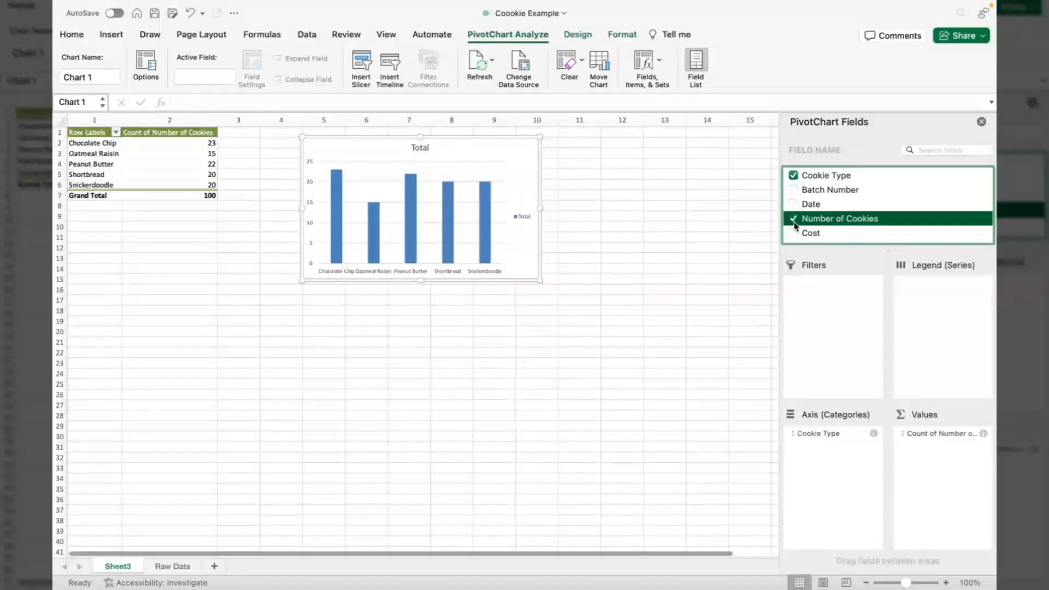
left_click_drag(813, 234, 947, 447)
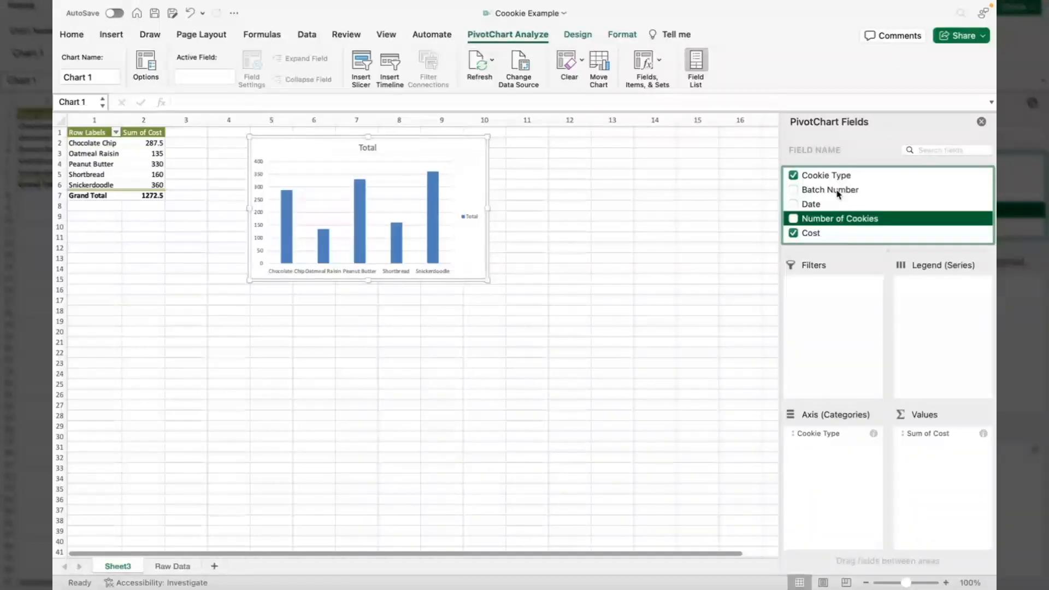
left_click_drag(837, 193, 834, 460)
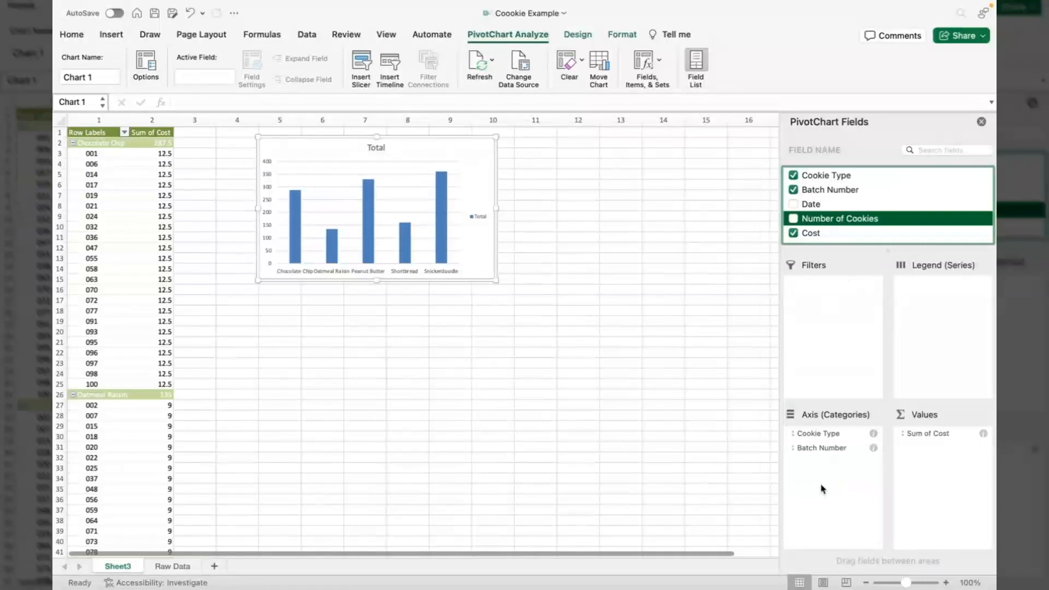
Collapse the entire Batch Number field to show five cookie-type totals of 1272.5.
right_click(138, 152)
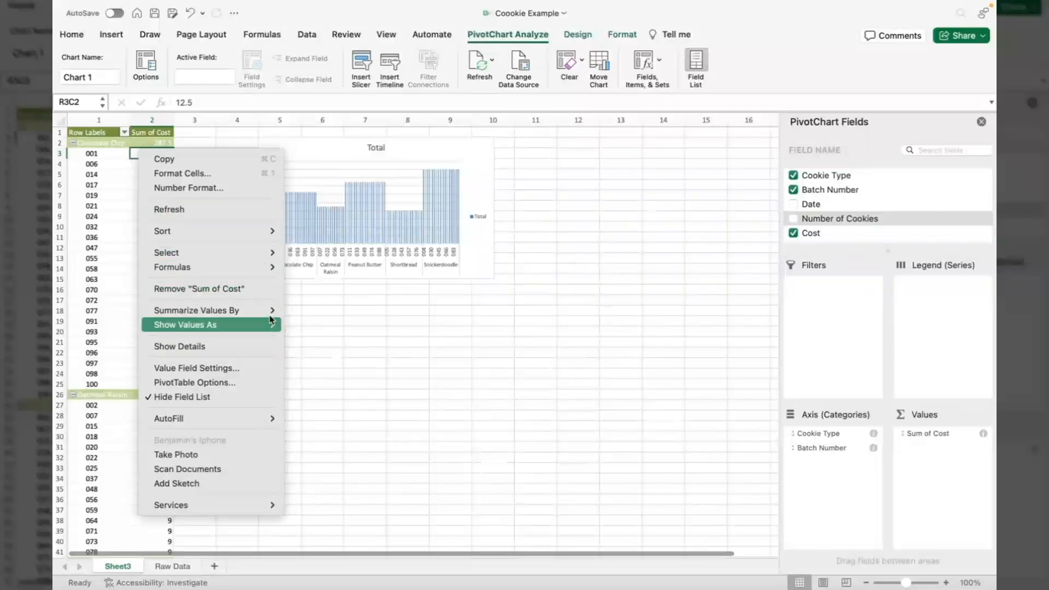
left_click(112, 189)
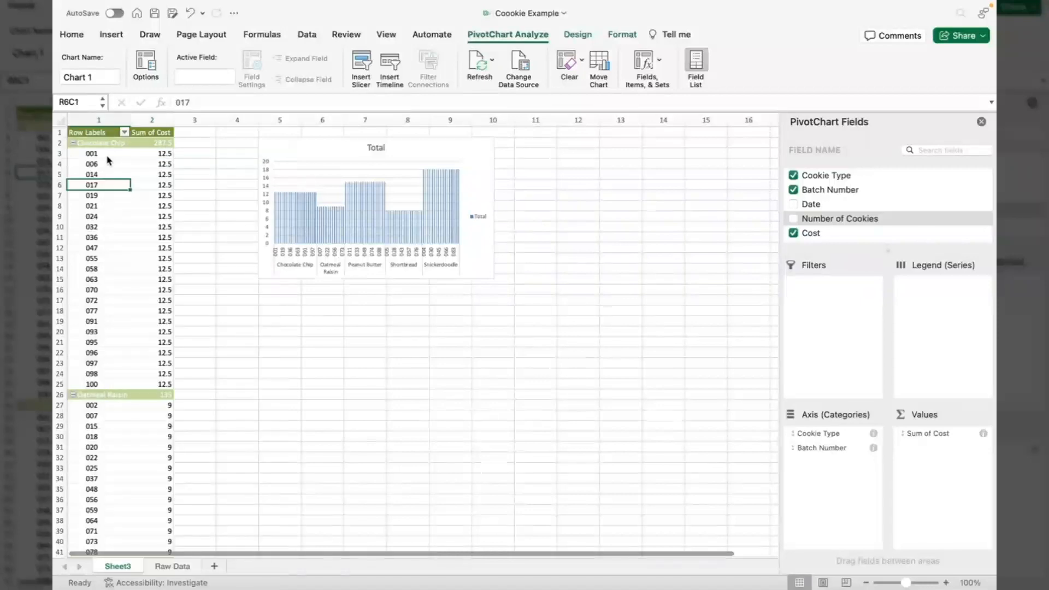
right_click(109, 156)
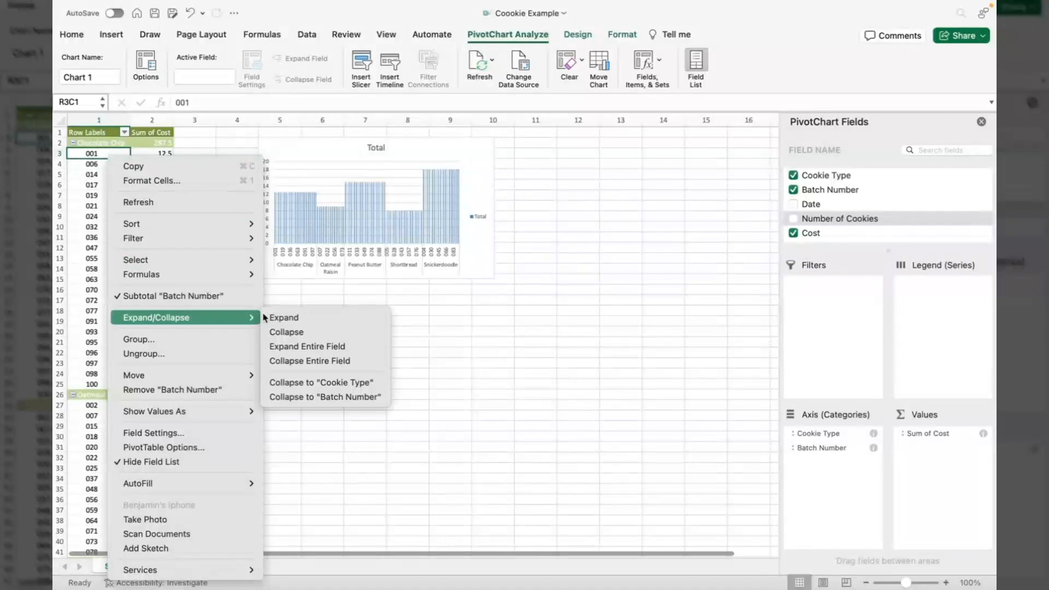
left_click(280, 361)
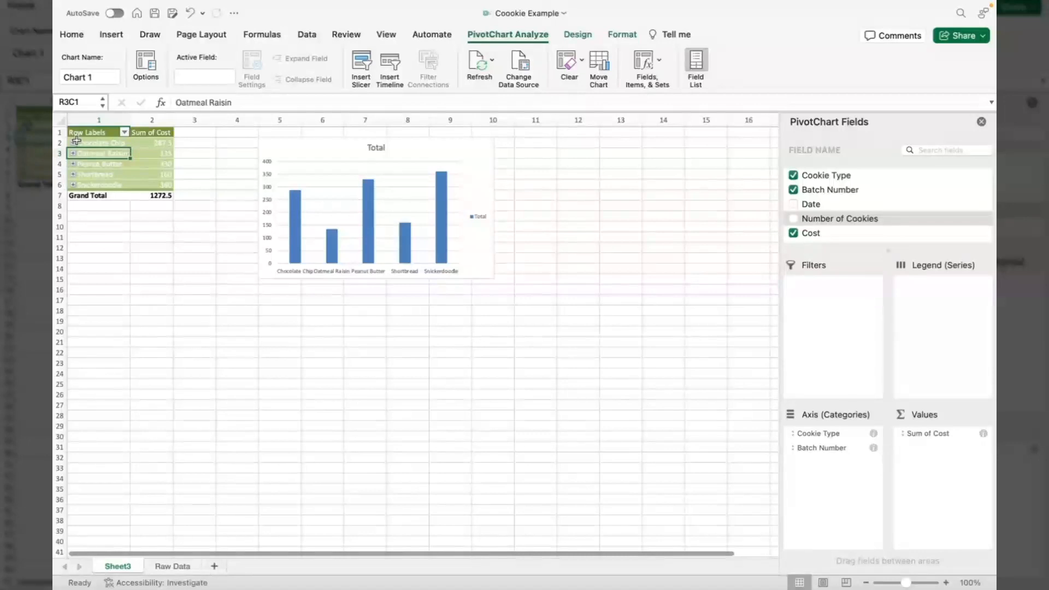
Zoom to 130%, then expand and re-collapse the Chocolate Chip group.
left_click(946, 583)
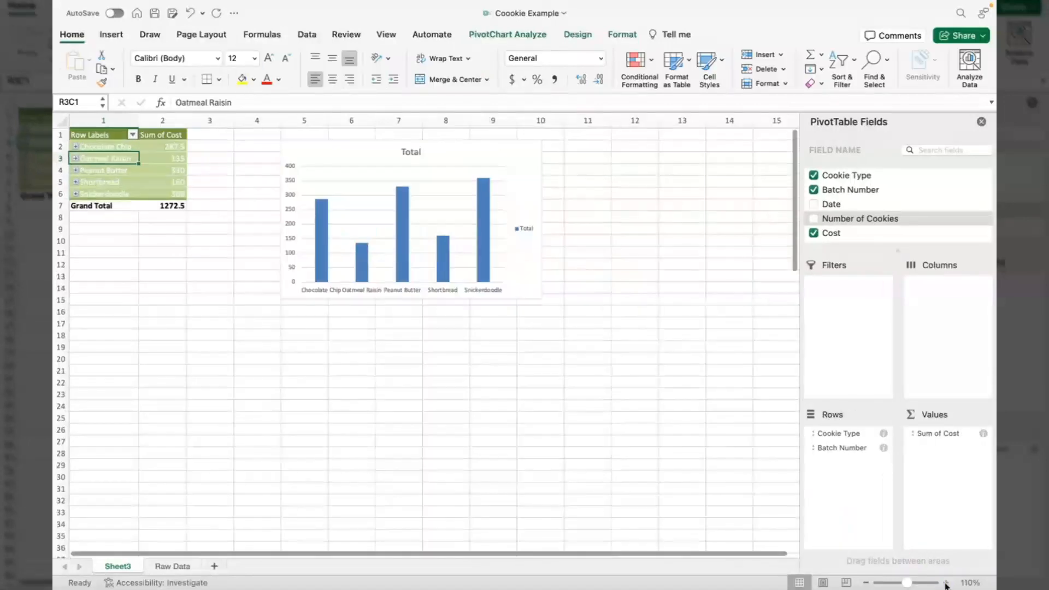
left_click(945, 584)
left_click(946, 583)
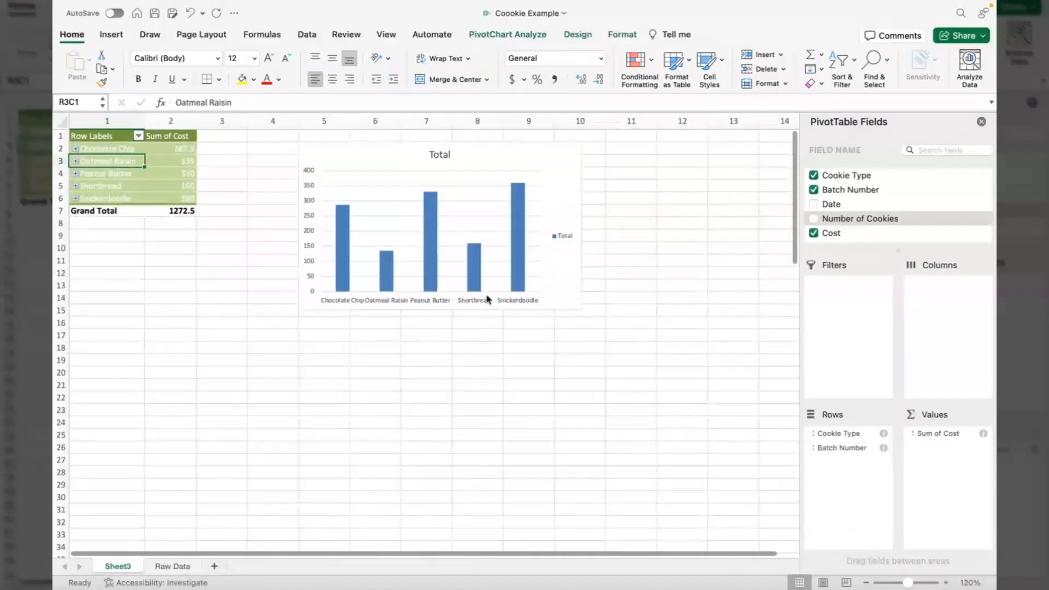
left_click(78, 154)
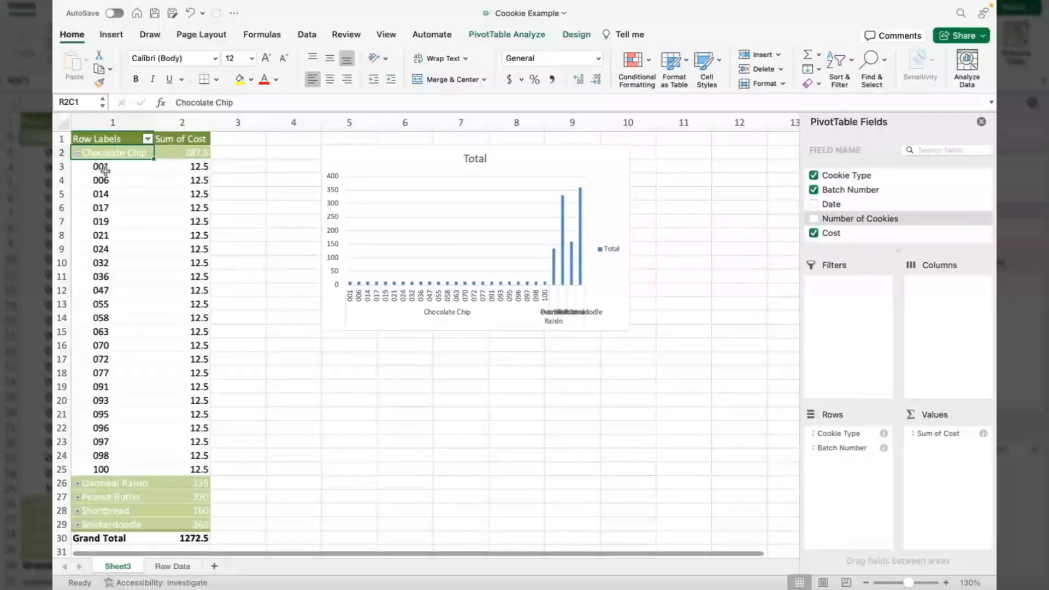
left_click(79, 153)
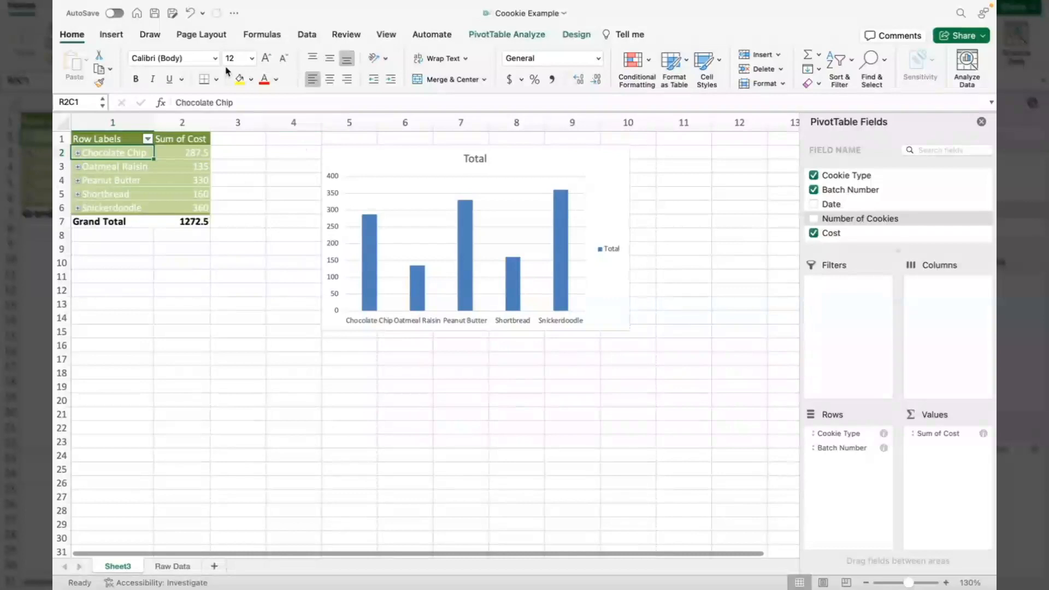
Insert a timeline on the Date field for Sheet3's PivotTable.
left_click(115, 38)
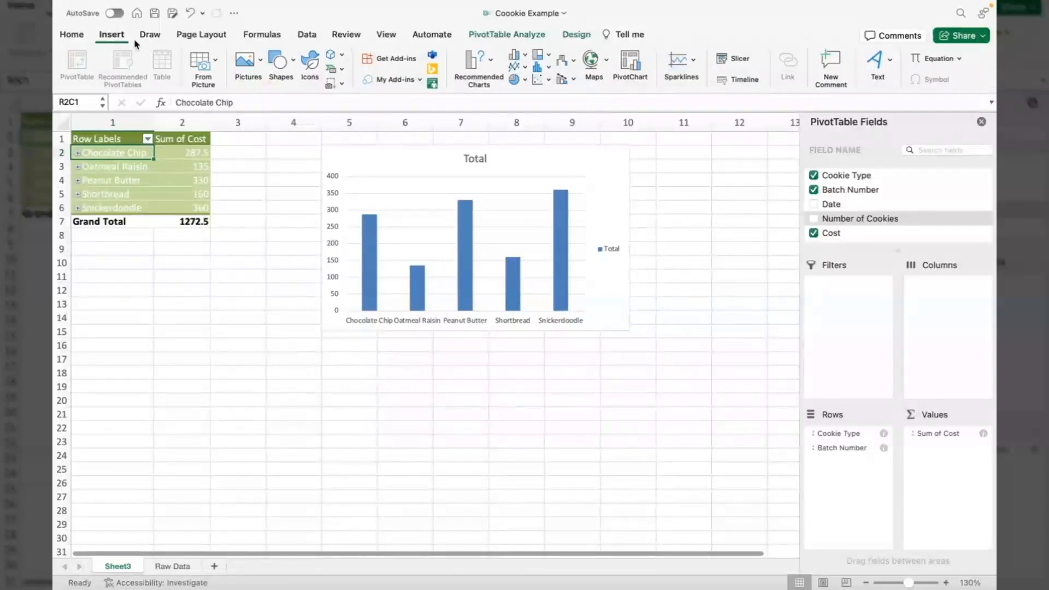
left_click(753, 80)
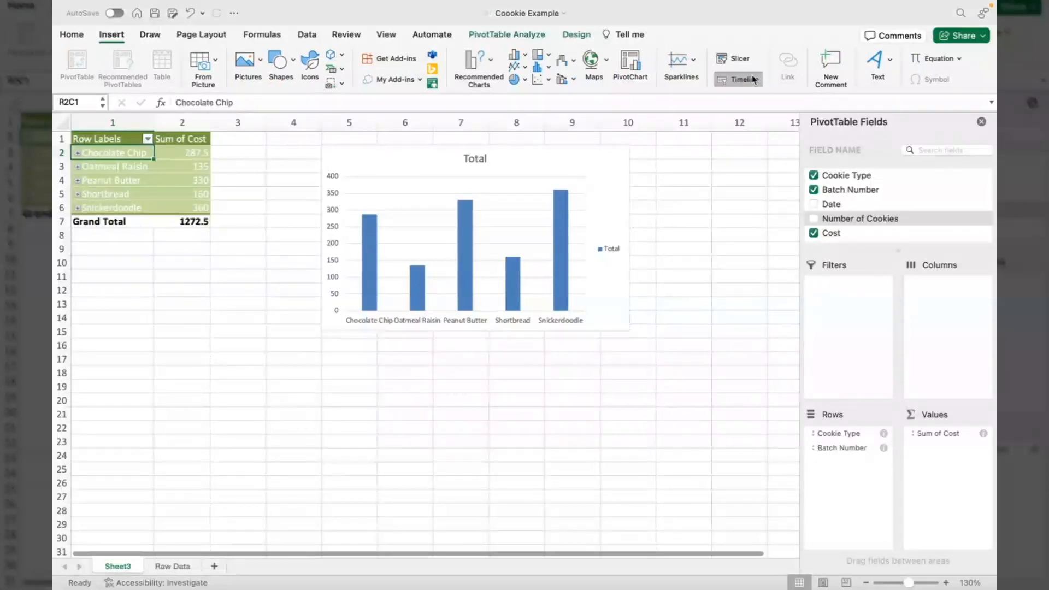
left_click(444, 153)
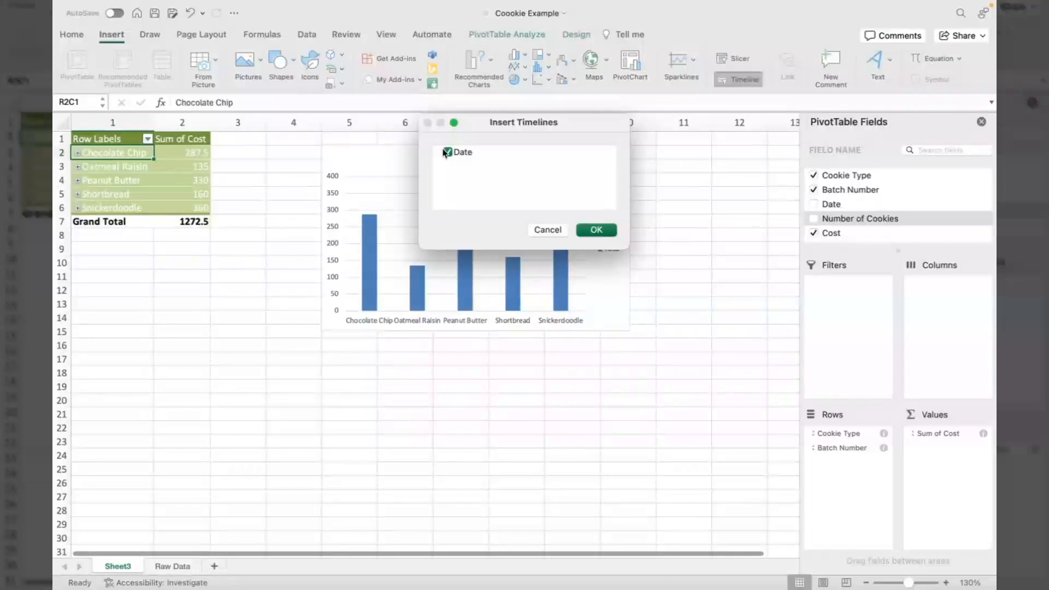
left_click(591, 229)
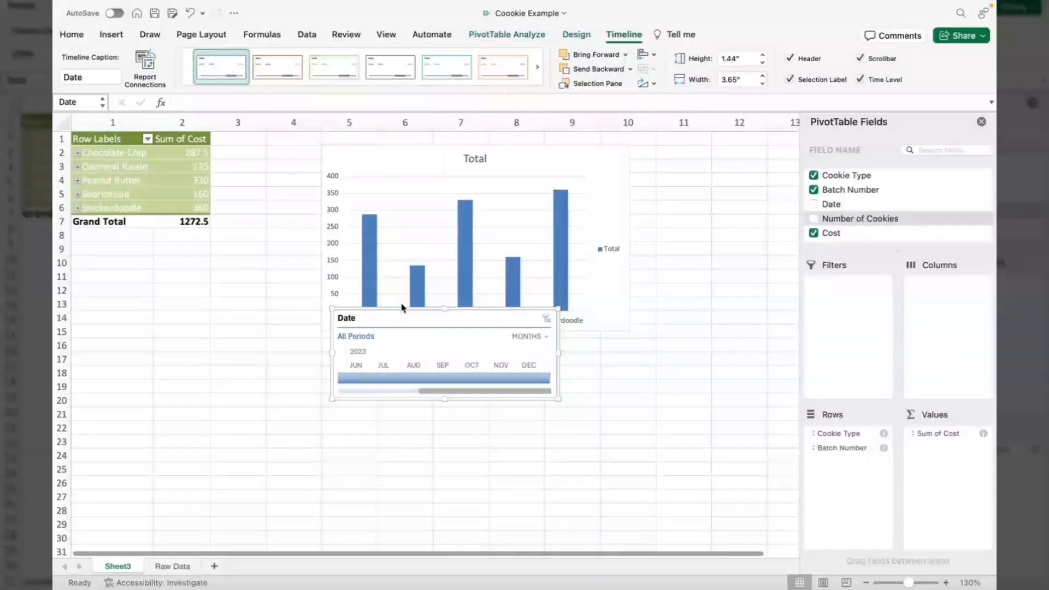
Scroll the Date timeline back to early 2023 and select March 2023.
left_click(340, 268)
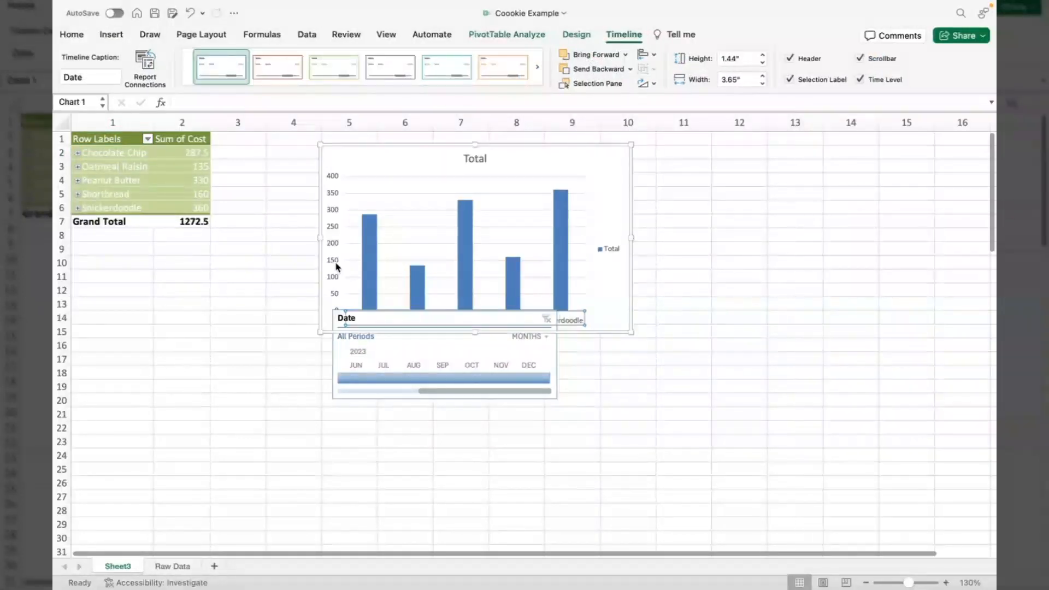
left_click(336, 360)
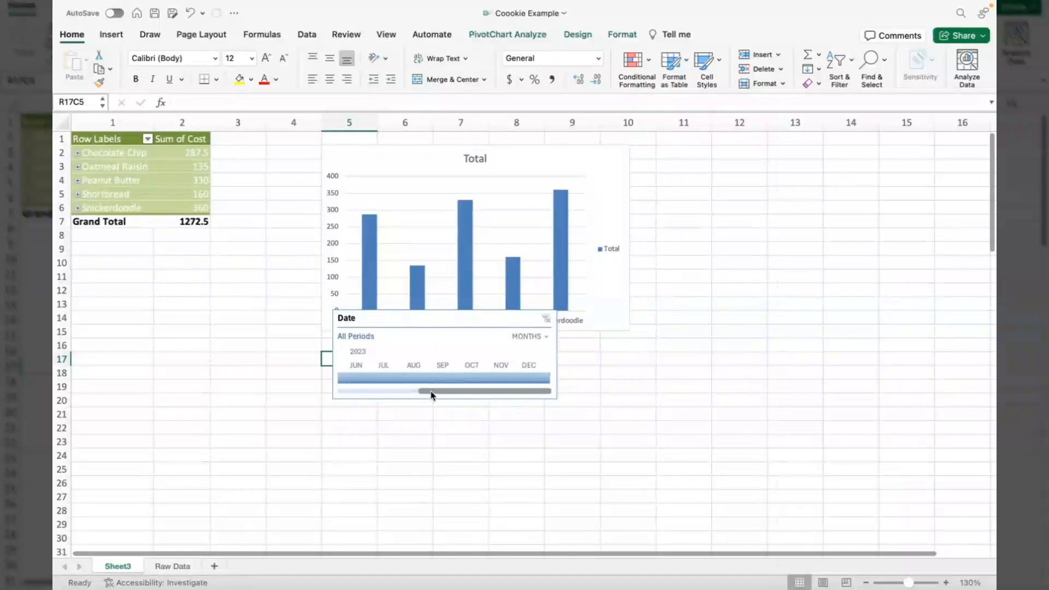
left_click(378, 392)
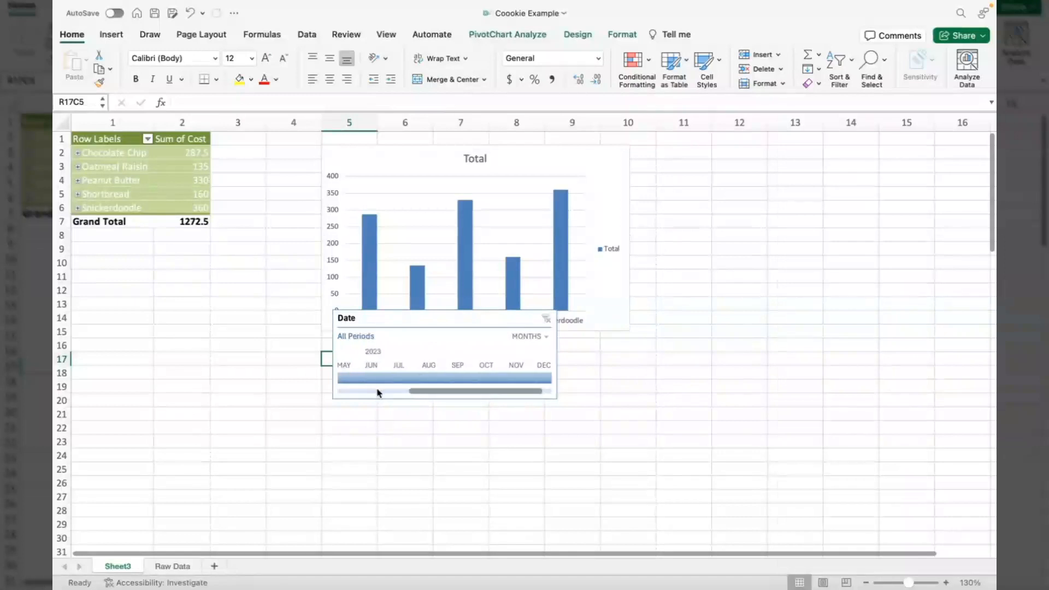
left_click(378, 392)
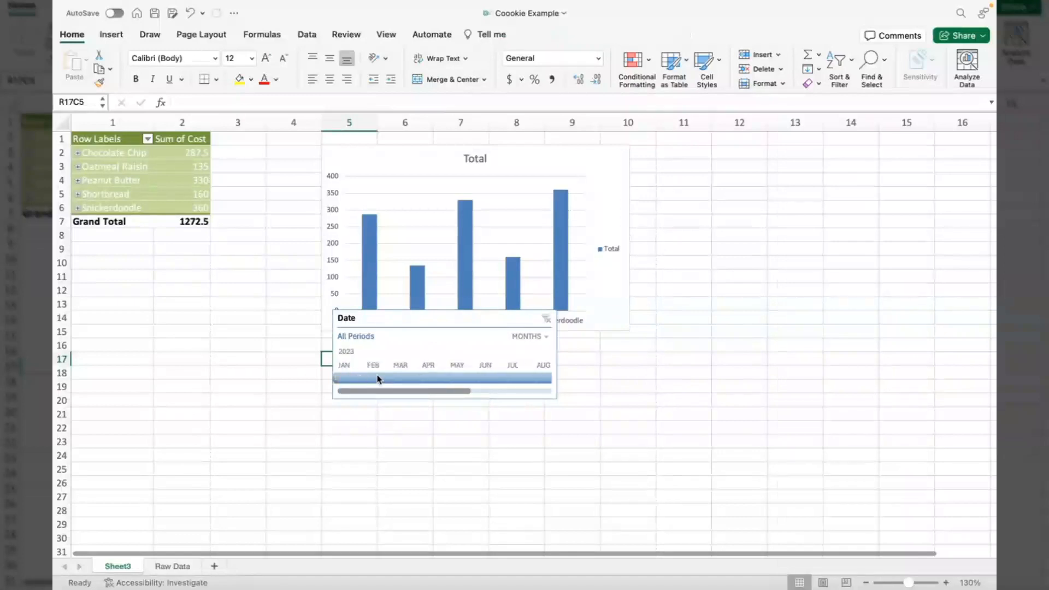
left_click(411, 379)
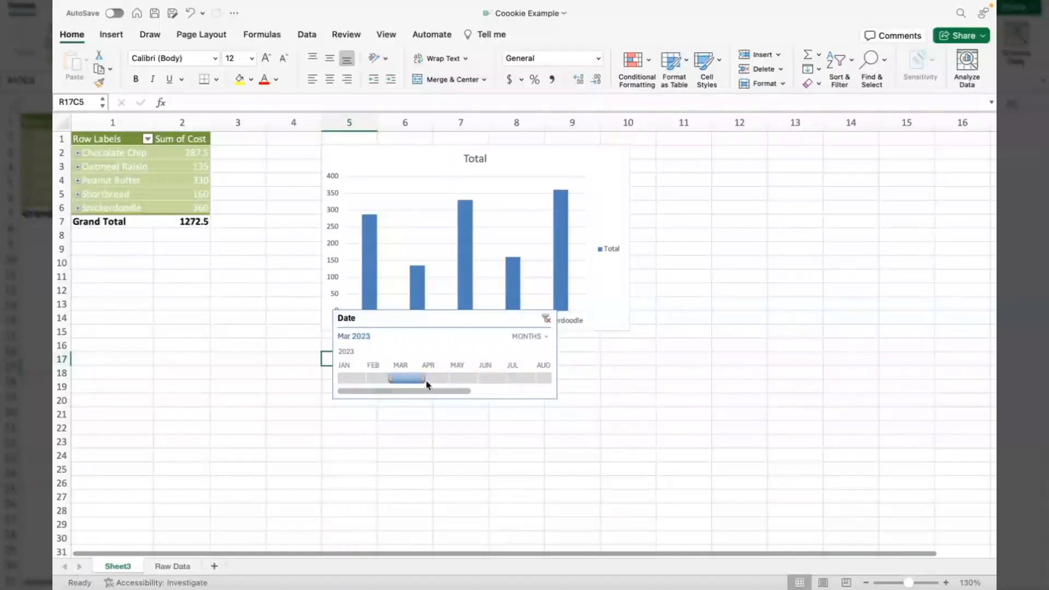
Narrow the Date timeline to April 2023 only (total 368) and move it below the chart.
left_click_drag(423, 381, 452, 384)
left_click(450, 380)
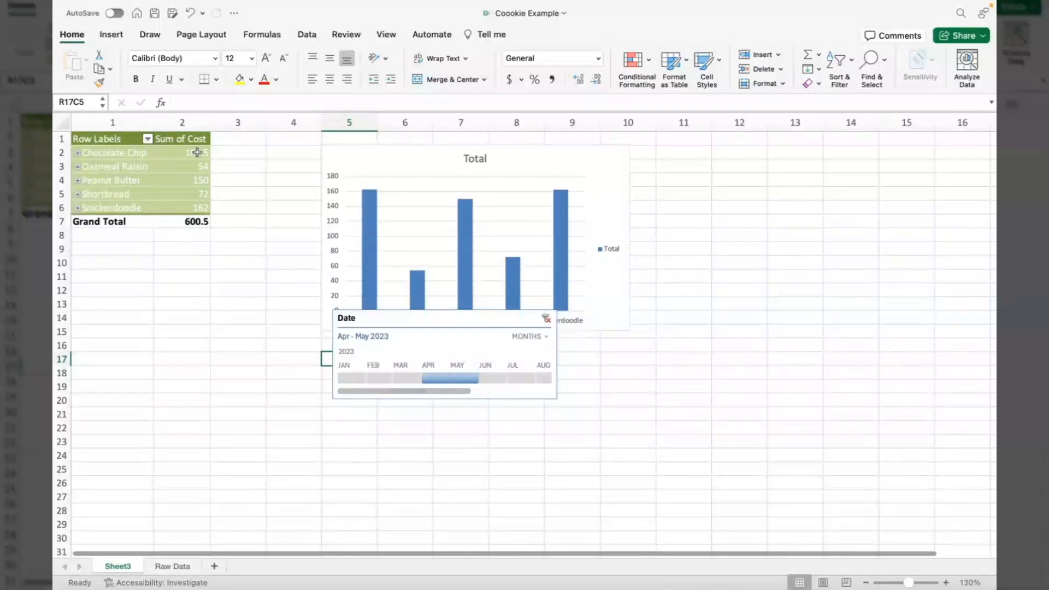
left_click(438, 382)
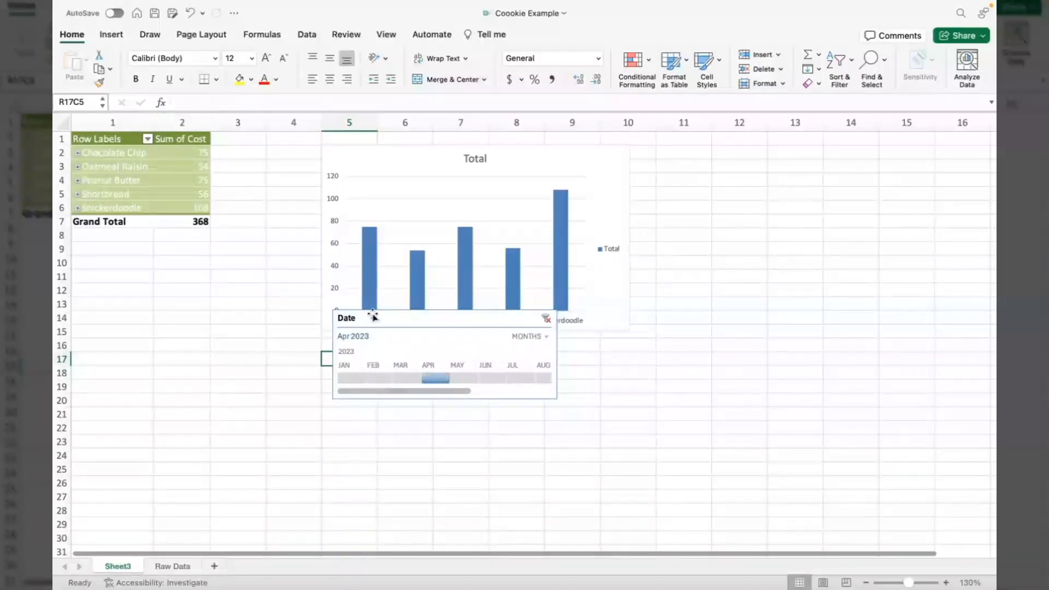
mouse_move(381, 384)
left_mouse_down()
mouse_move(384, 424)
mouse_move(371, 381)
left_mouse_up()
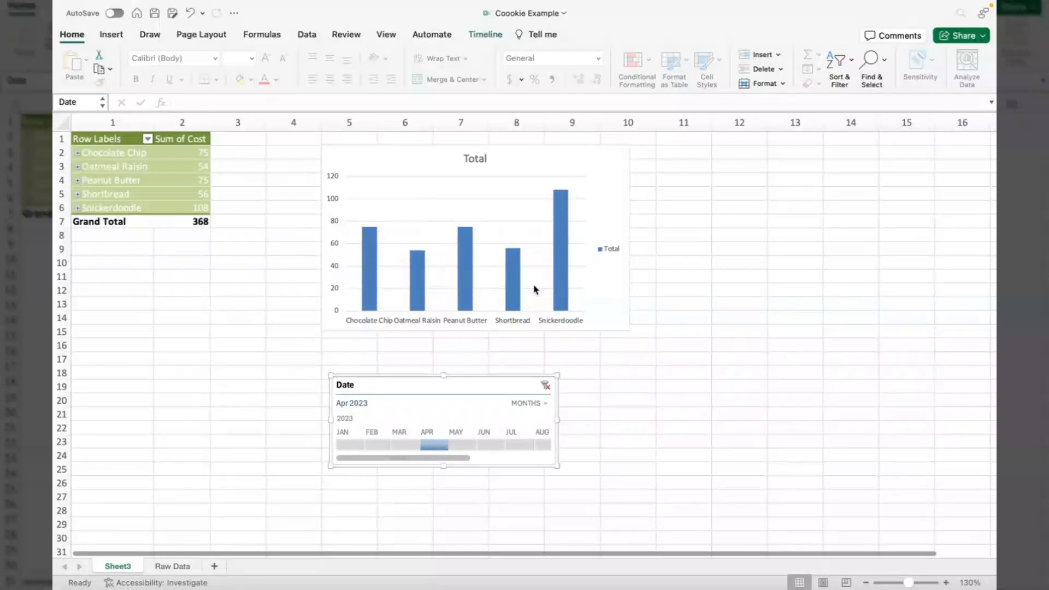
mouse_move(457, 275)
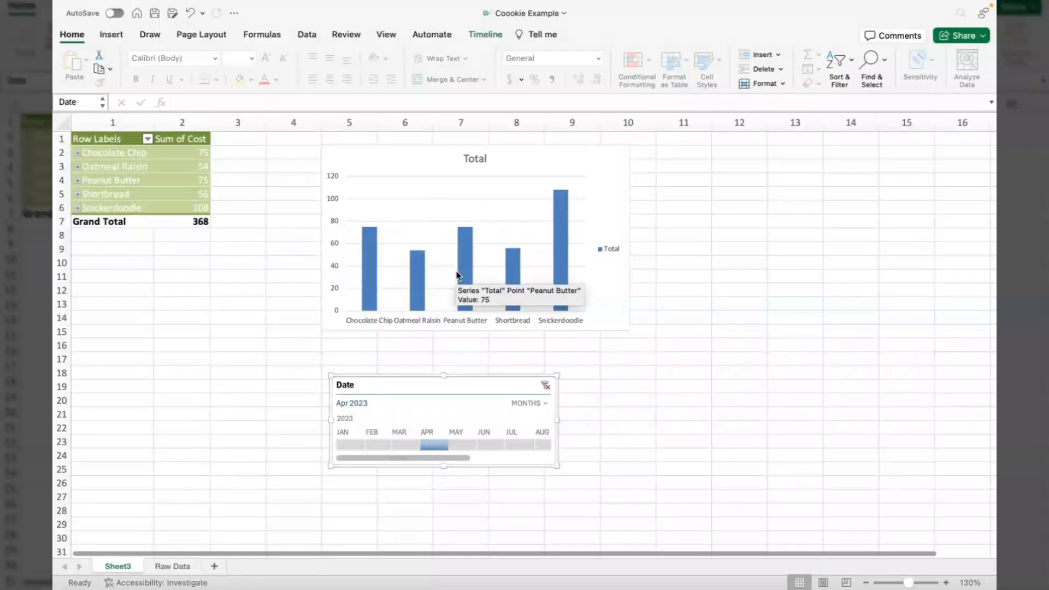